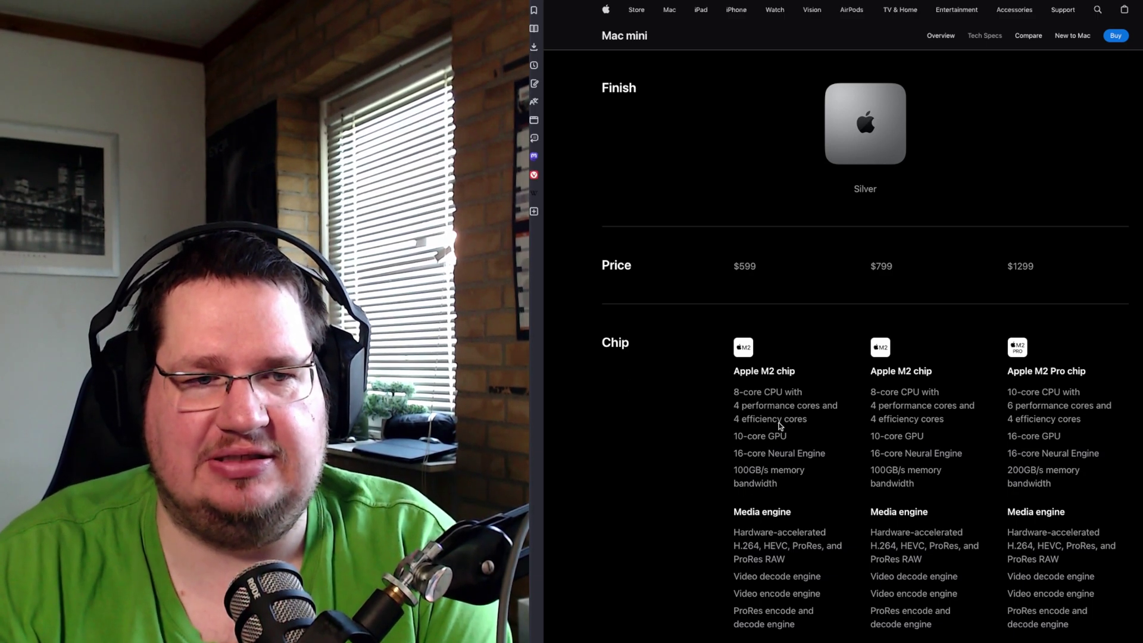
pyautogui.scroll(-5, 815, 486)
pyautogui.scroll(-1, 713, 488)
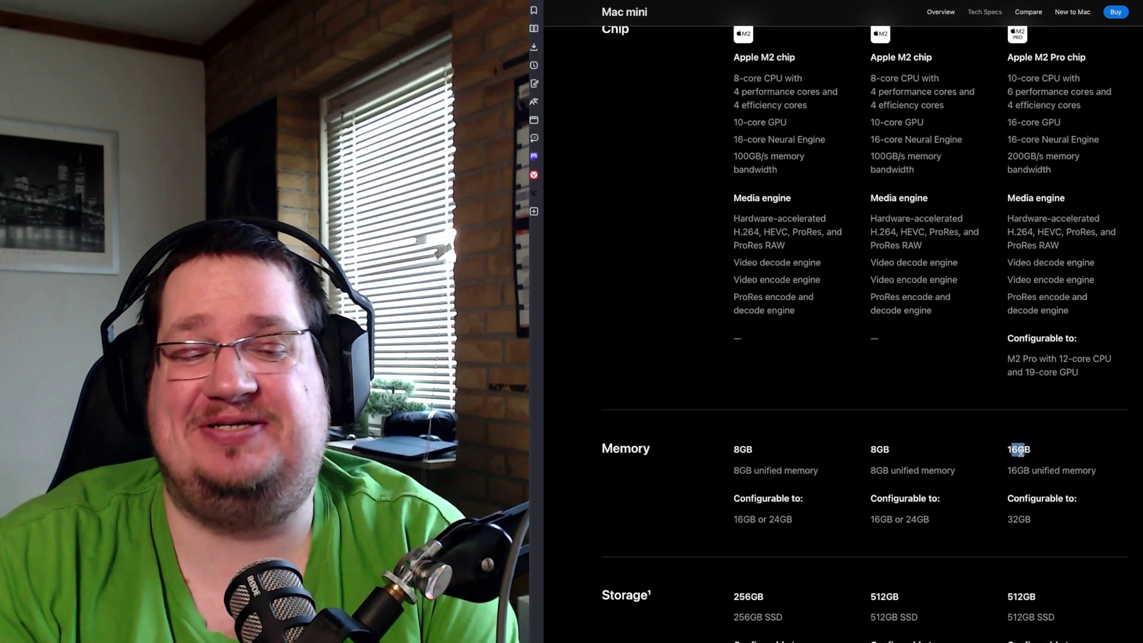
pyautogui.scroll(5, 884, 417)
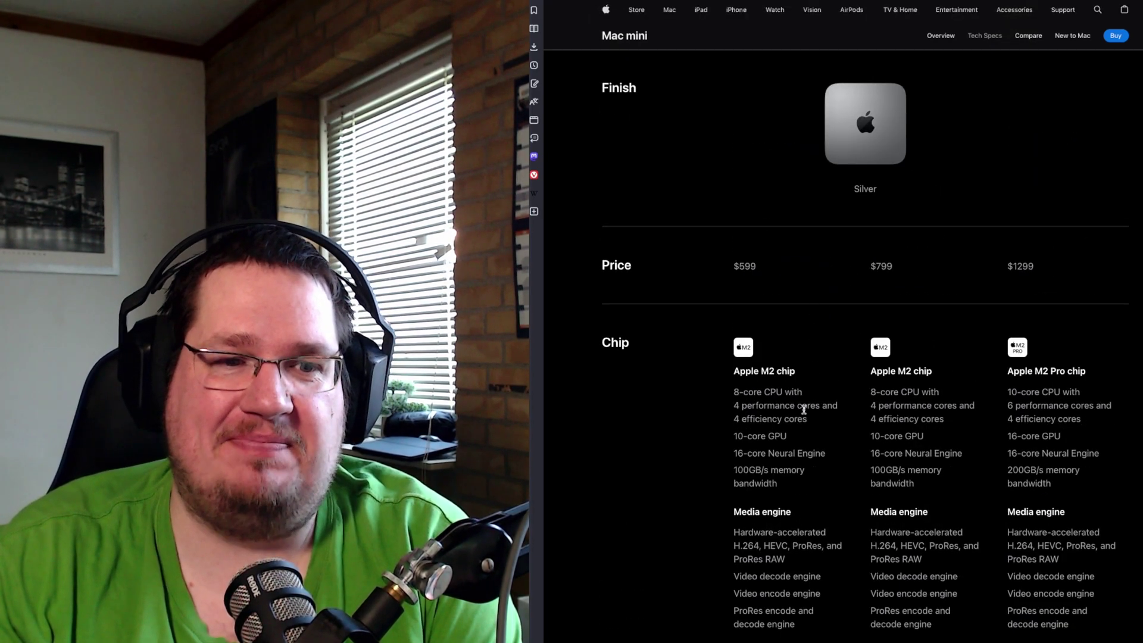
pyautogui.scroll(-2, 805, 409)
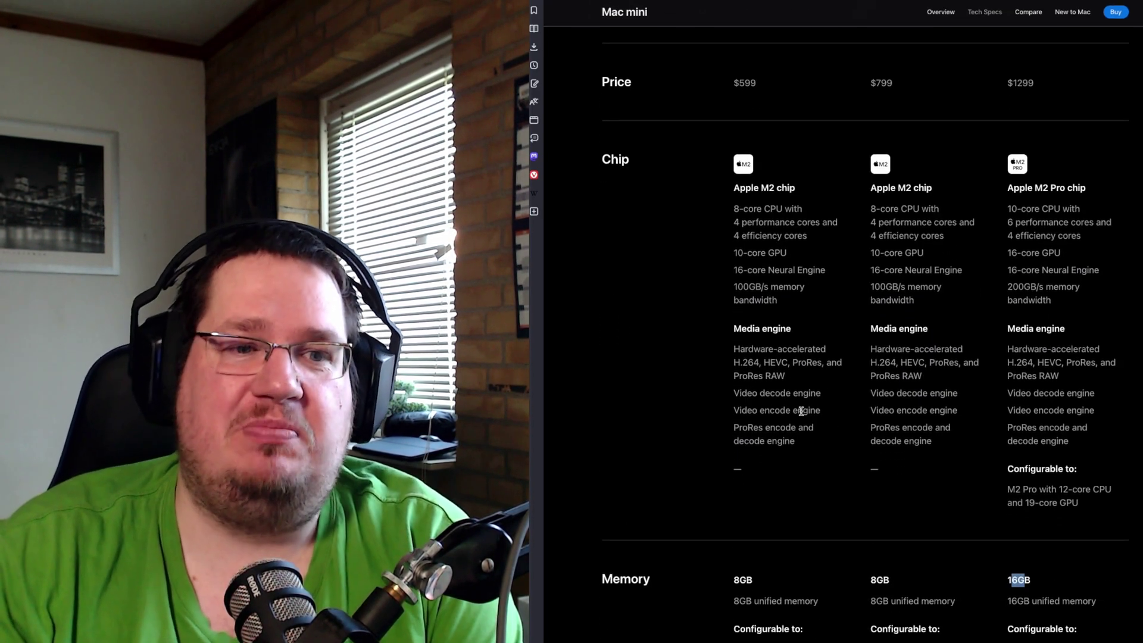
pyautogui.scroll(-3, 803, 411)
pyautogui.scroll(-3, 801, 414)
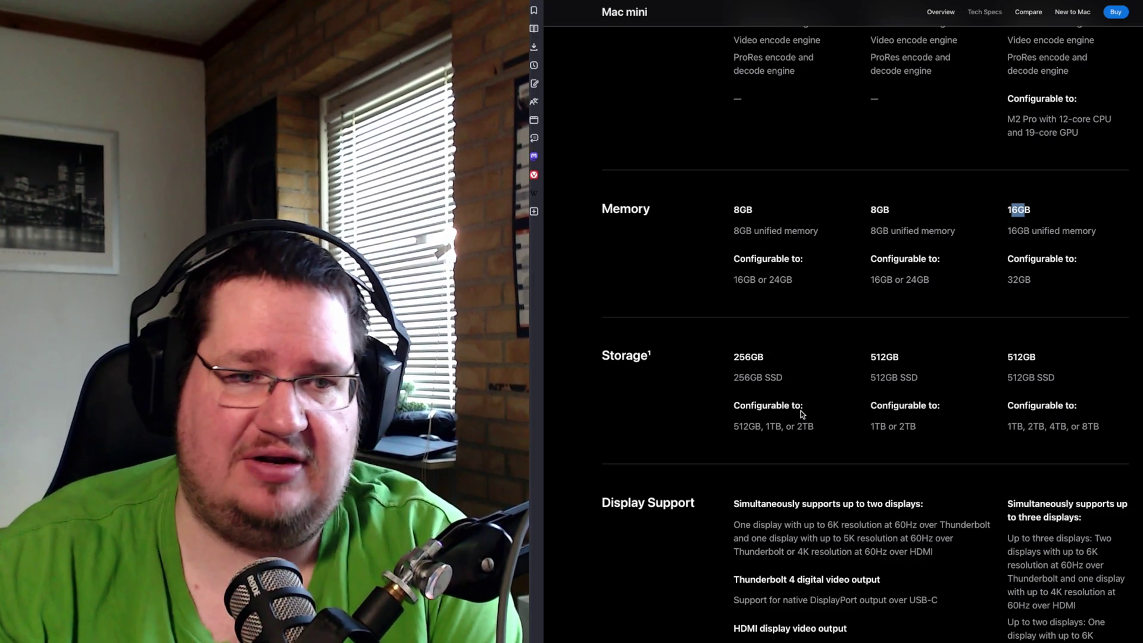
pyautogui.scroll(3, 821, 407)
pyautogui.scroll(2, 830, 405)
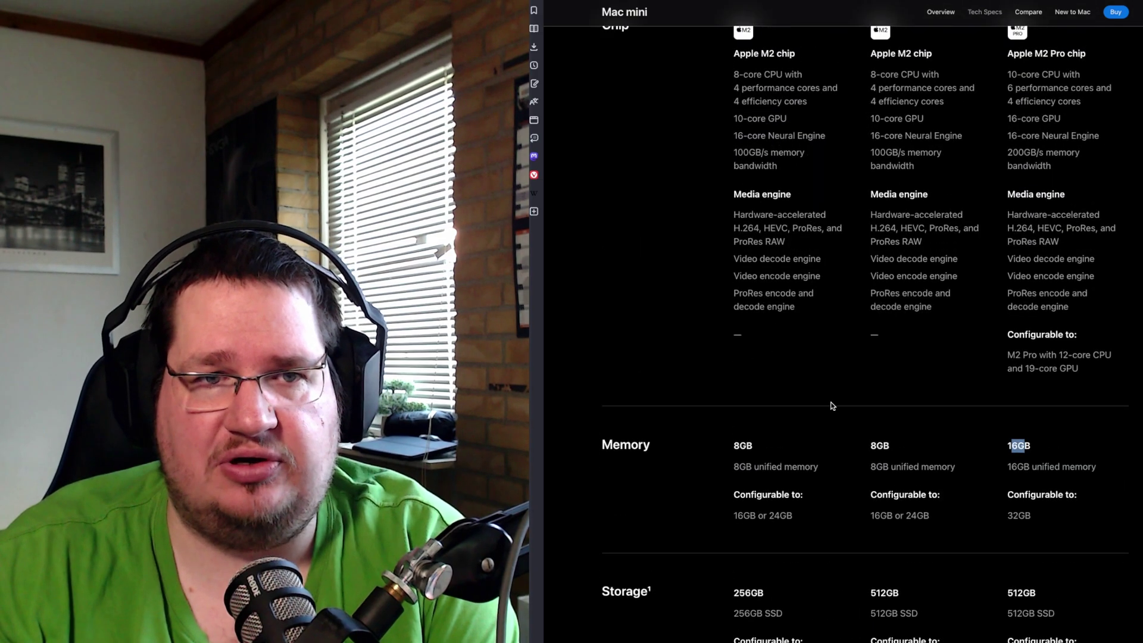
pyautogui.scroll(4, 831, 405)
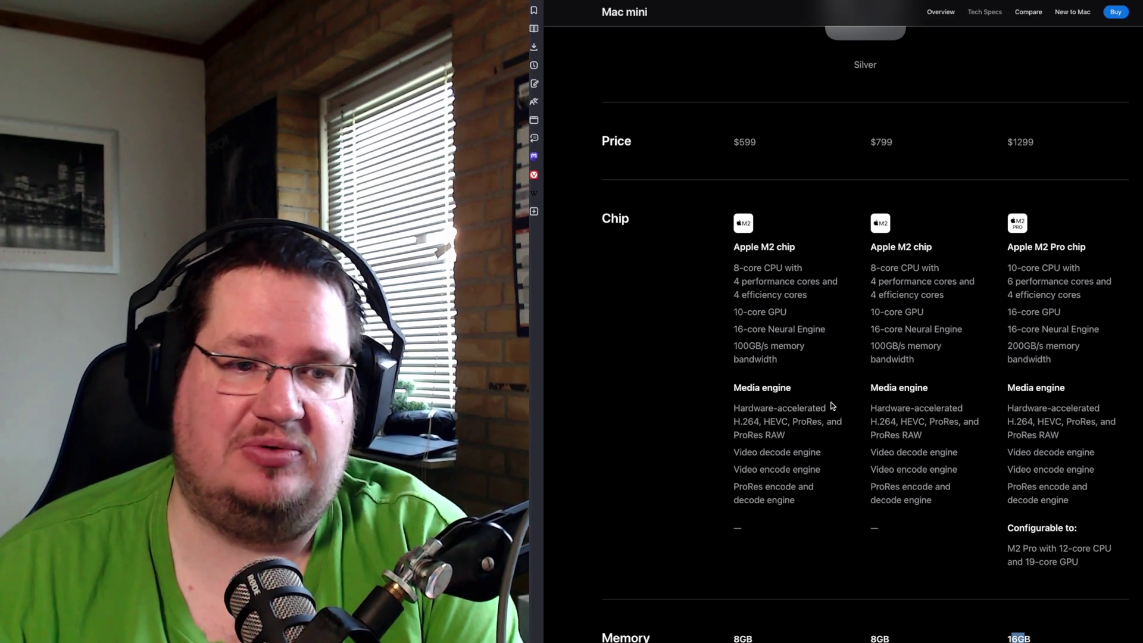
pyautogui.scroll(2, 829, 406)
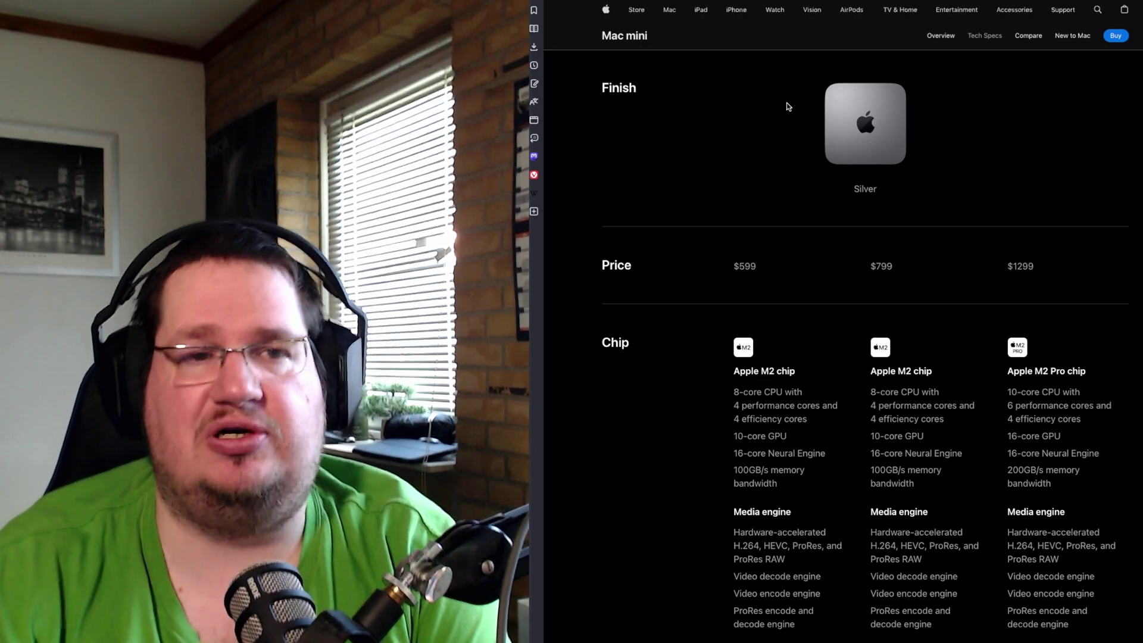
pyautogui.scroll(-1, 787, 102)
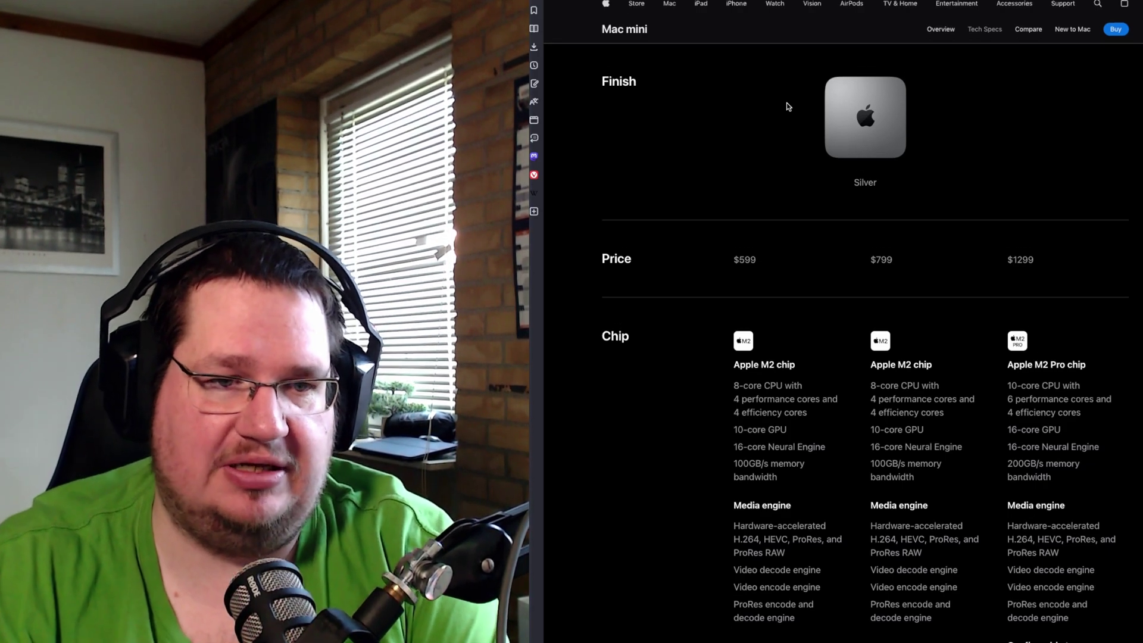
pyautogui.scroll(1, 787, 106)
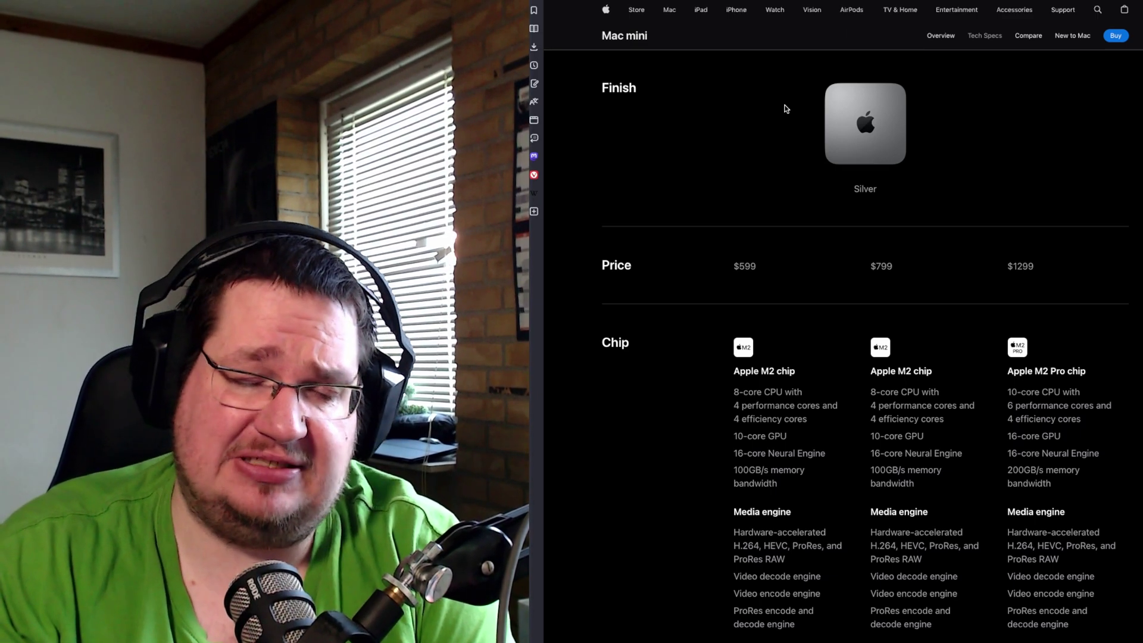
pyautogui.scroll(-2, 776, 162)
pyautogui.scroll(-10, 768, 187)
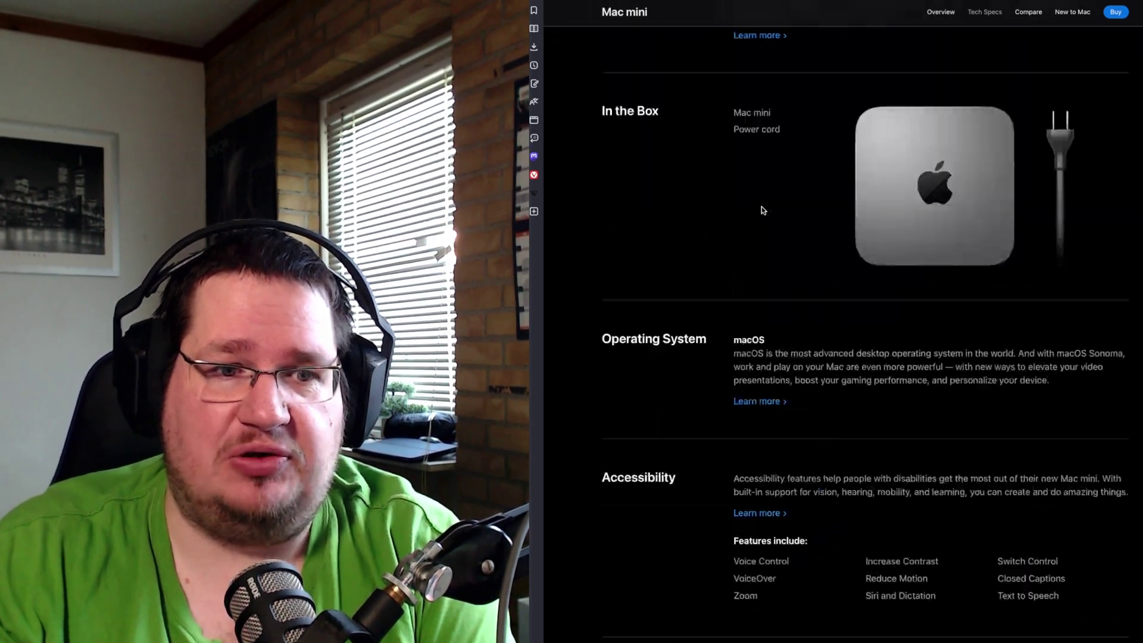
pyautogui.scroll(-10, 761, 212)
pyautogui.scroll(3, 762, 212)
pyautogui.scroll(4, 762, 210)
pyautogui.scroll(4, 762, 211)
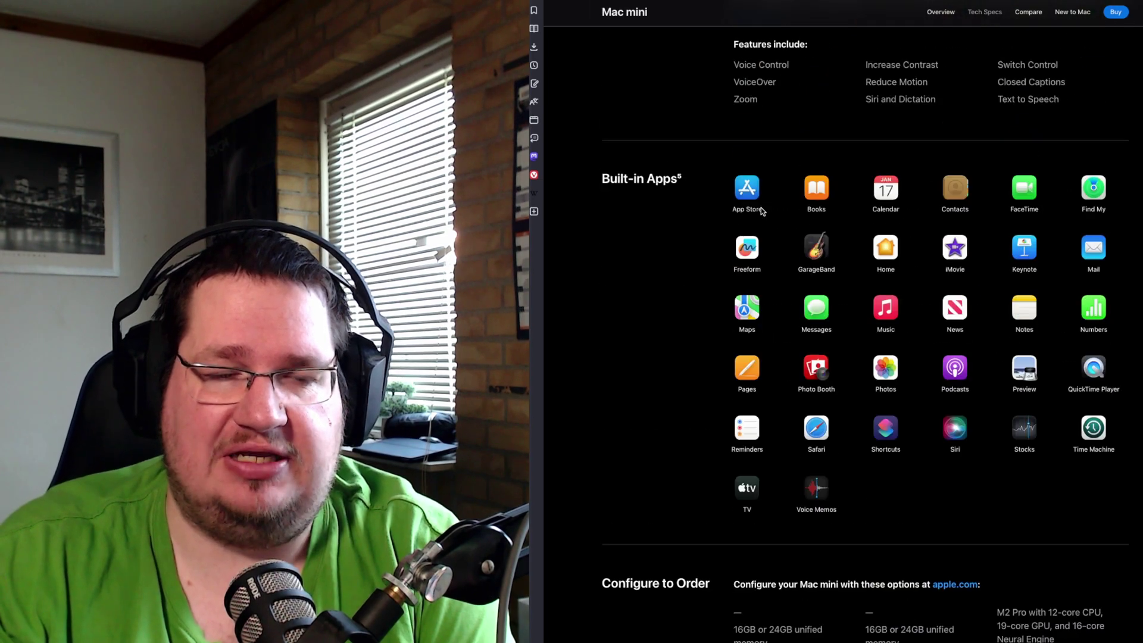
pyautogui.scroll(5, 762, 210)
pyautogui.scroll(4, 762, 211)
pyautogui.scroll(3, 762, 211)
pyautogui.scroll(5, 761, 210)
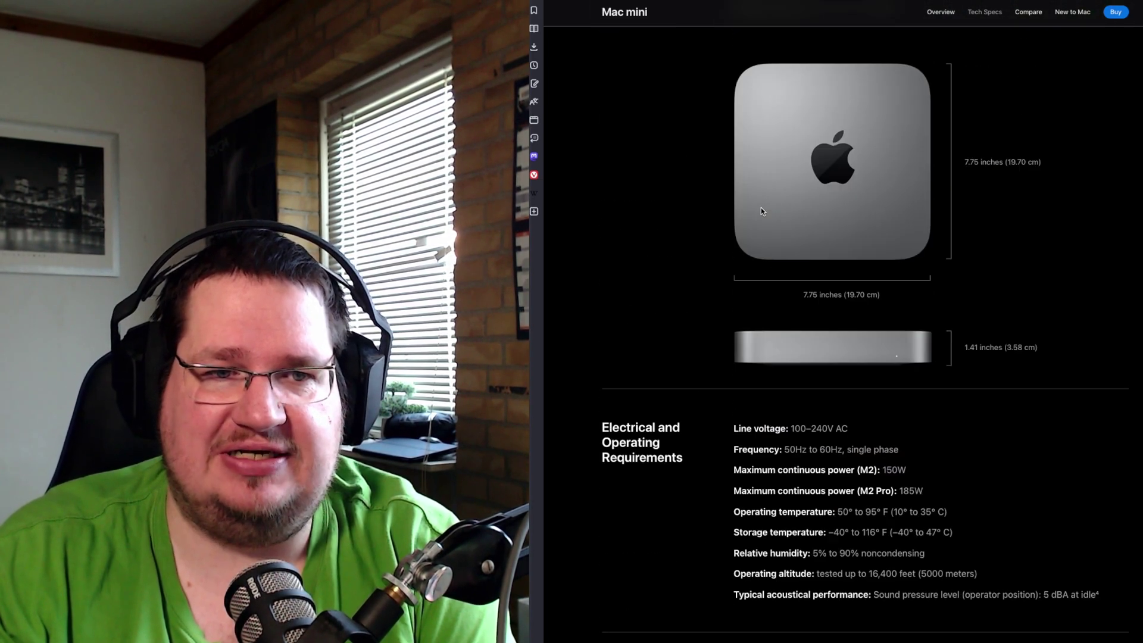
pyautogui.scroll(2, 762, 211)
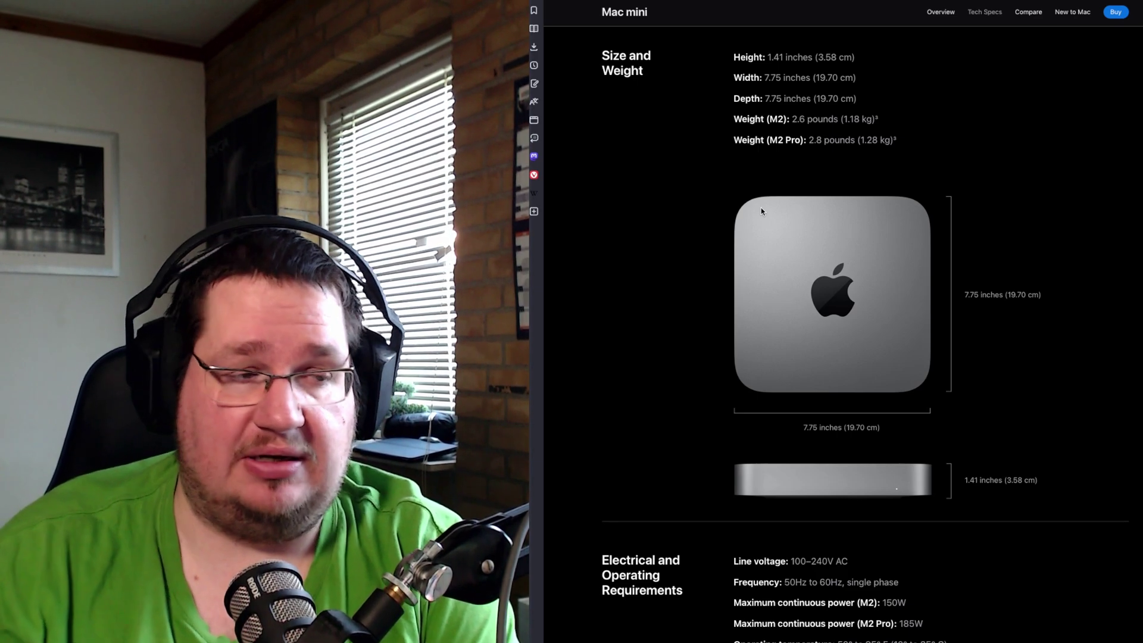
pyautogui.scroll(3, 762, 207)
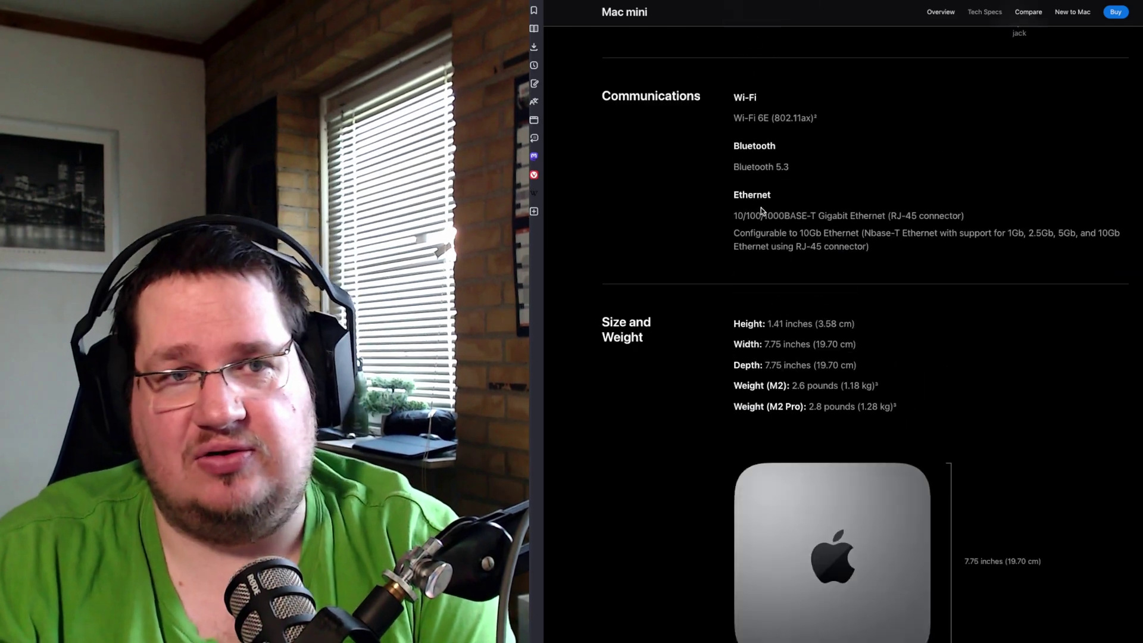
pyautogui.scroll(2, 761, 208)
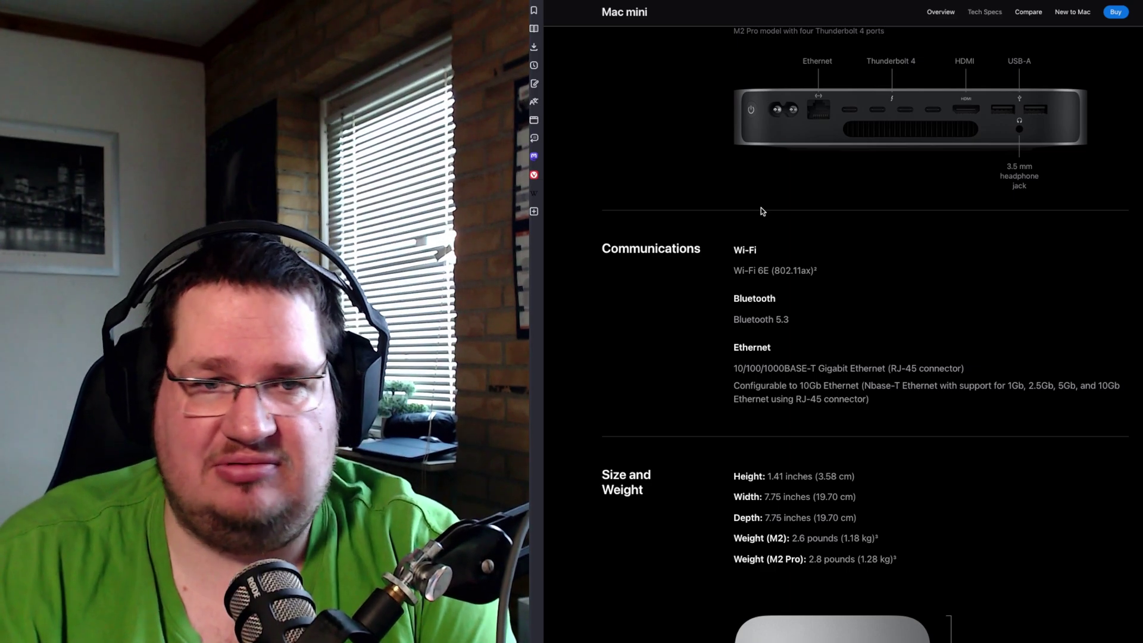
pyautogui.scroll(5, 761, 211)
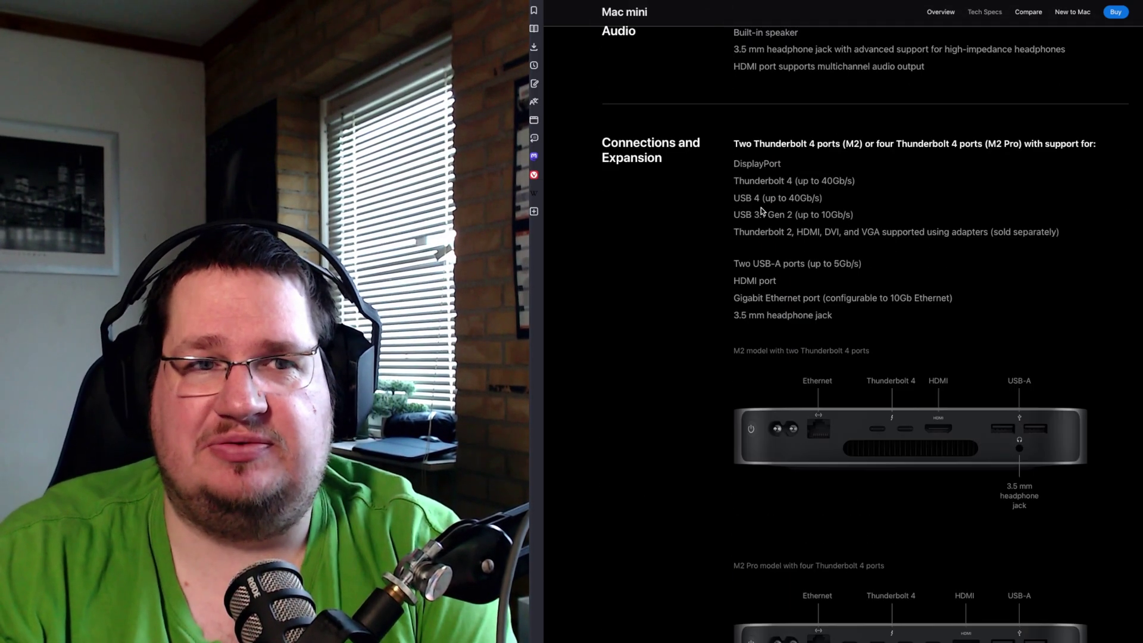
pyautogui.scroll(5, 760, 210)
pyautogui.scroll(2, 761, 210)
pyautogui.scroll(5, 760, 211)
pyautogui.scroll(5, 760, 211)
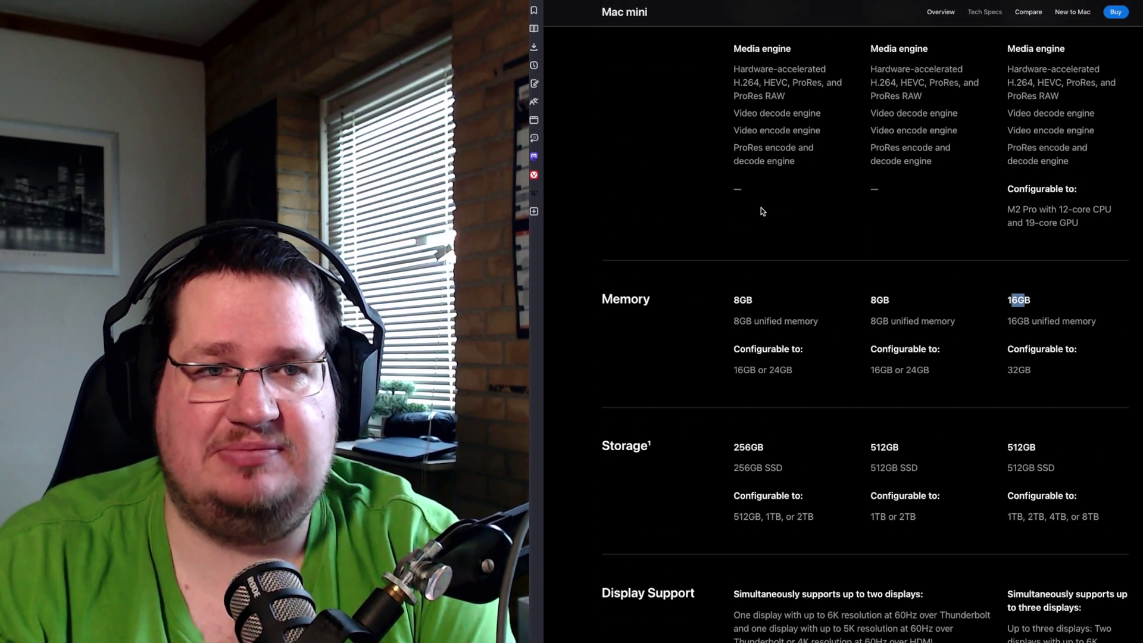
pyautogui.scroll(5, 761, 211)
pyautogui.scroll(3, 762, 212)
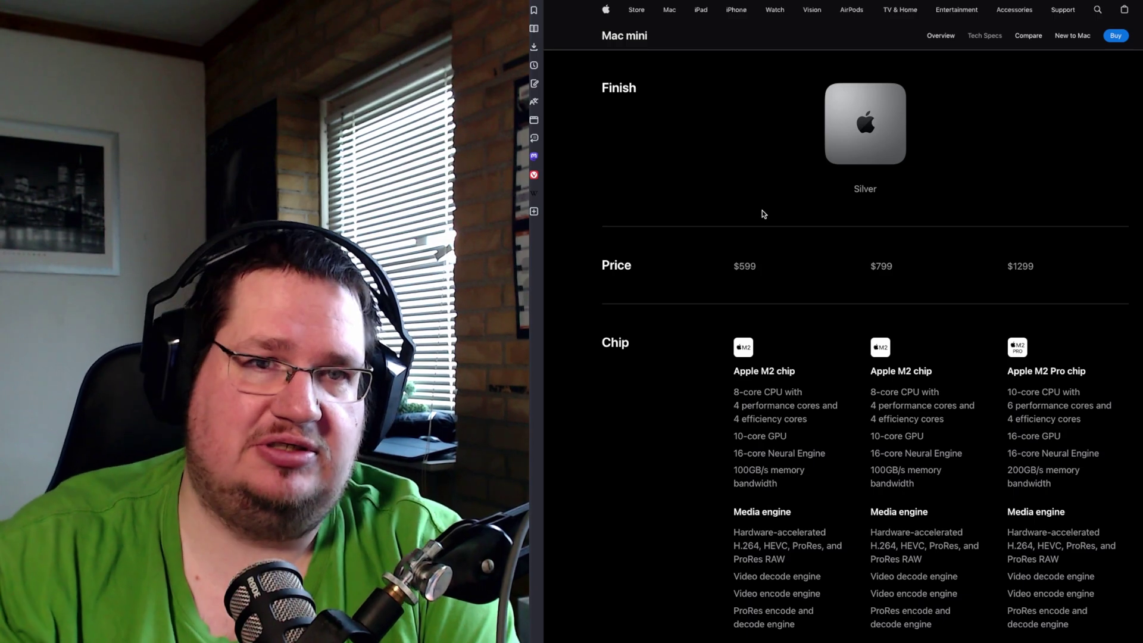